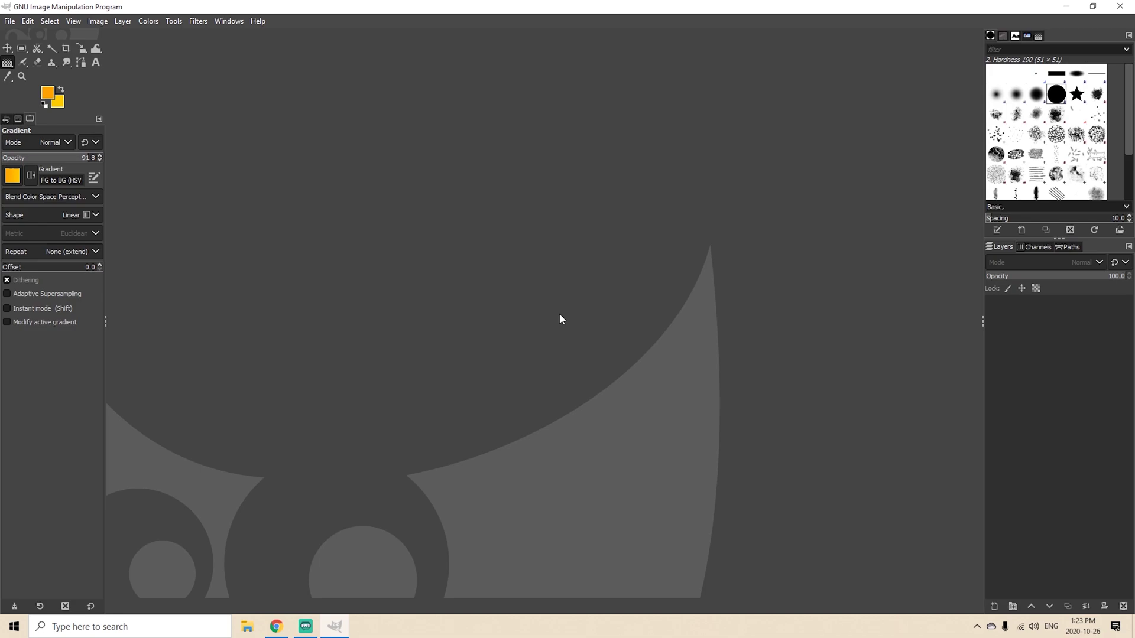
- Open background.jpg as a layer using File > Open as Layers
click(9, 21)
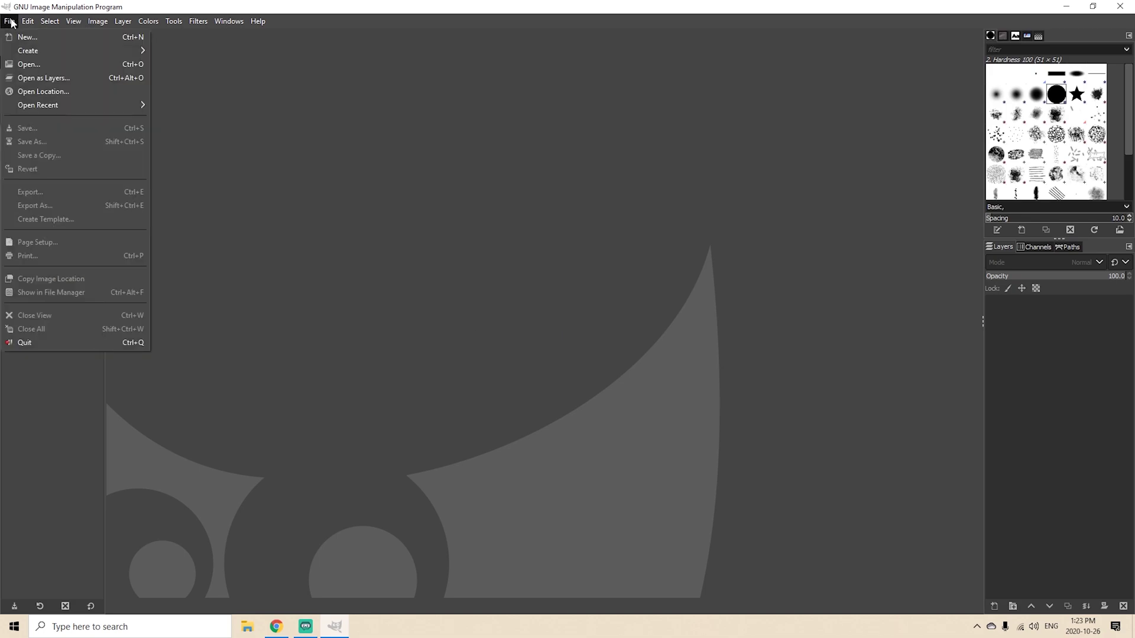
click(32, 76)
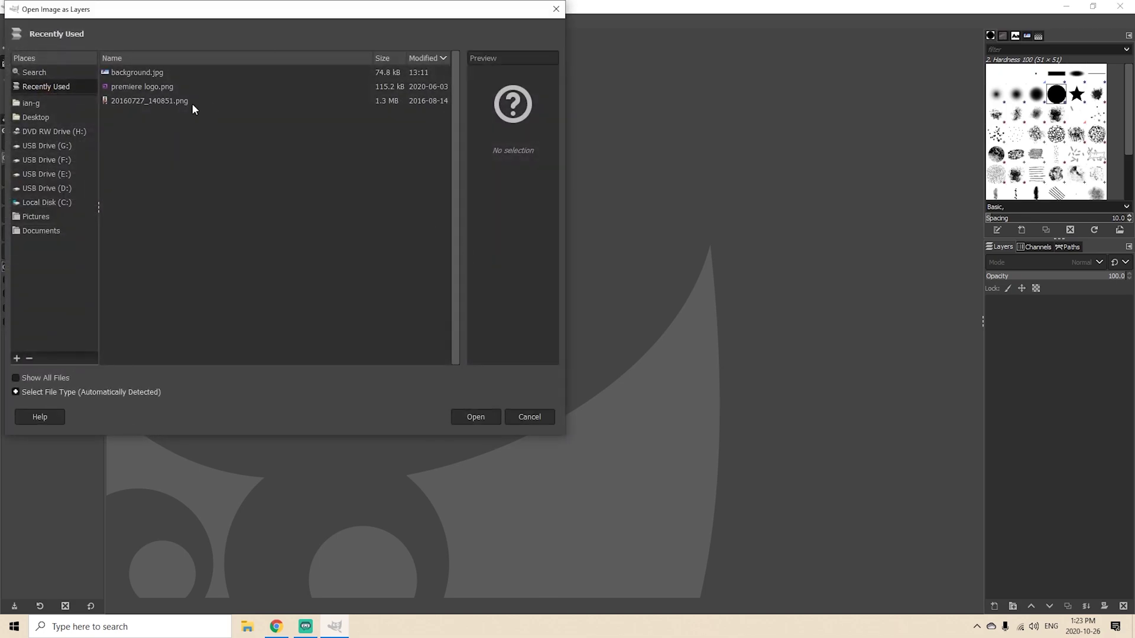
click(142, 71)
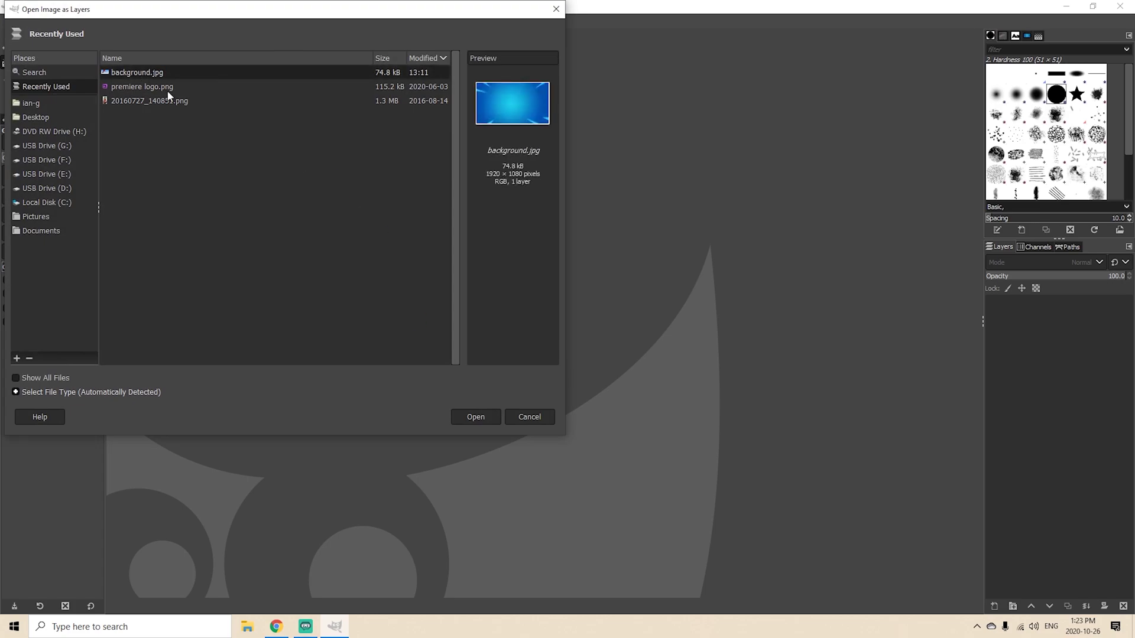
click(461, 417)
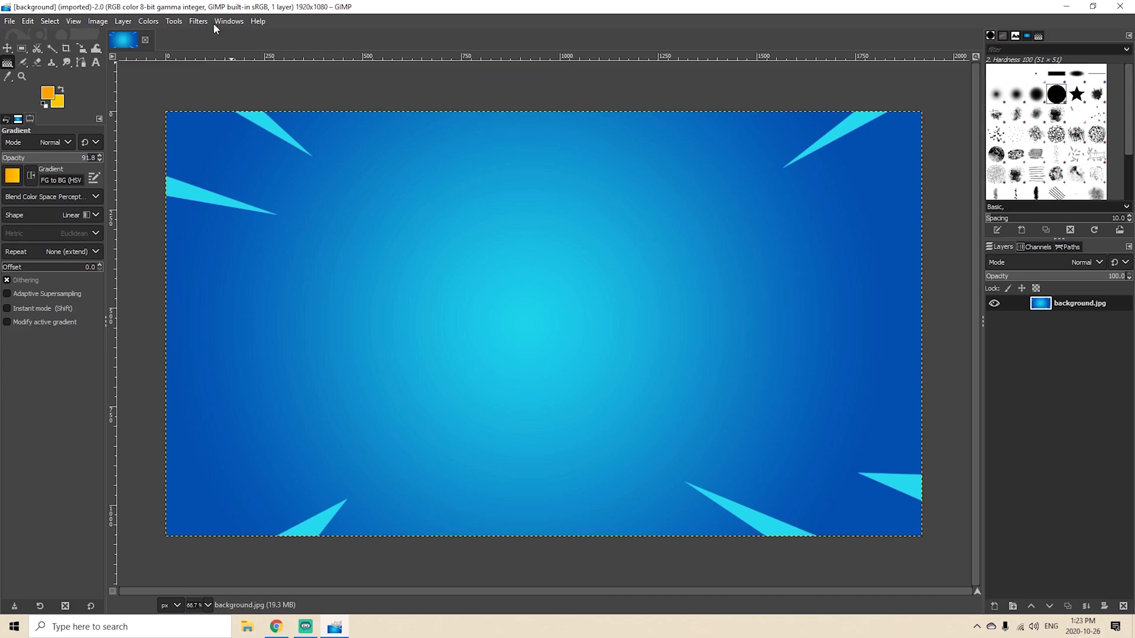
- Scale the image to 1280×720 by setting height 720 with the chain linked
click(94, 21)
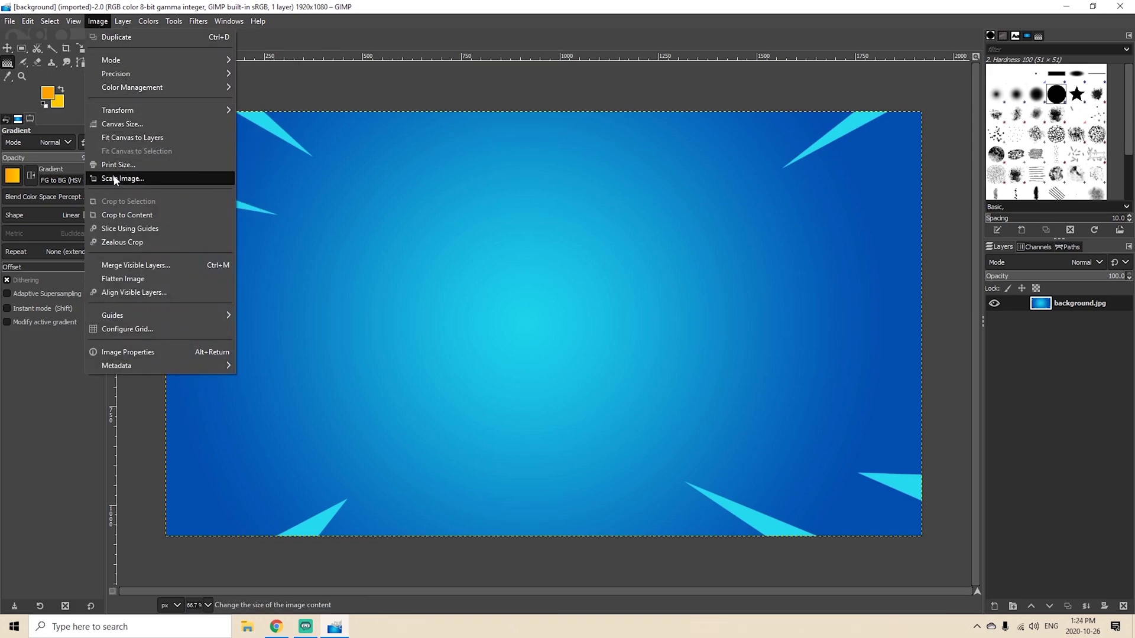
click(115, 179)
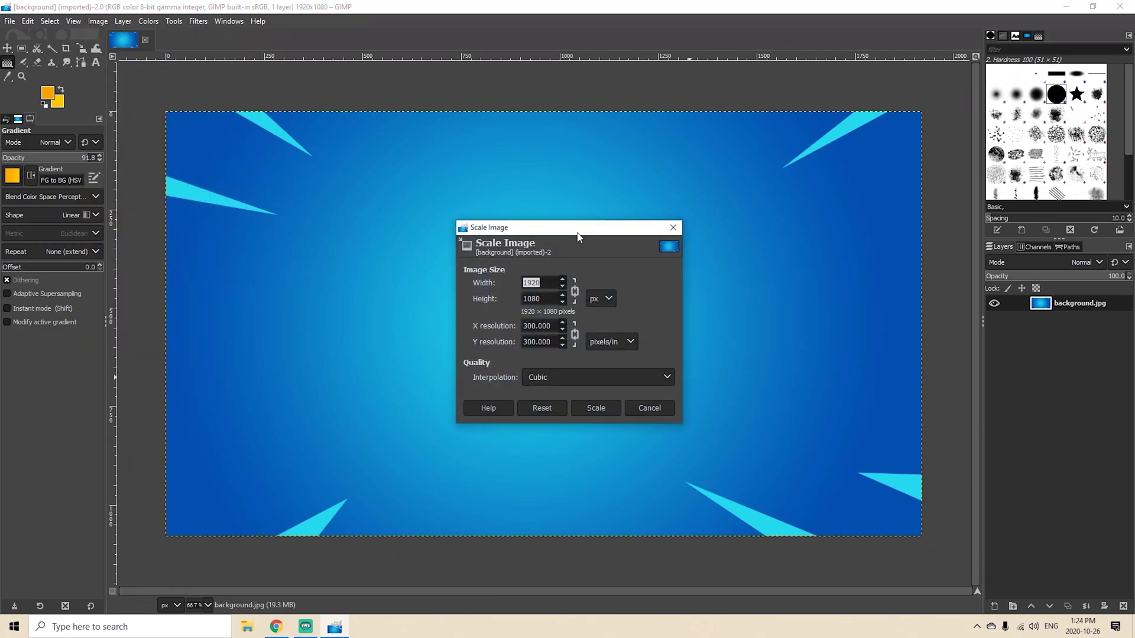
drag(578, 233, 713, 167)
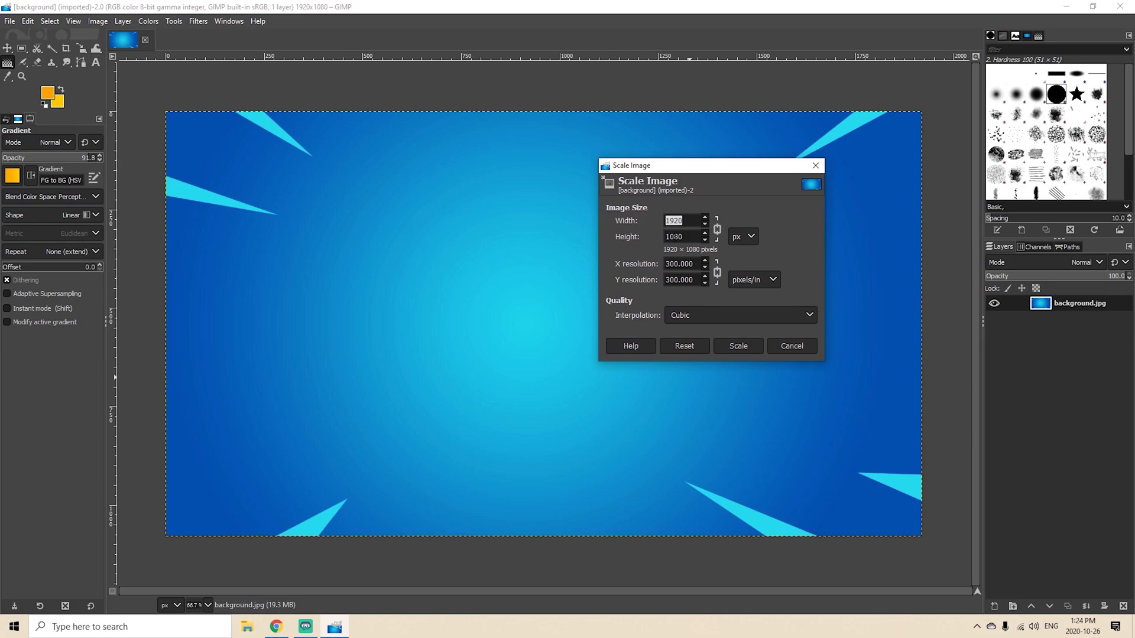
key(Tab)
text(72)
click(741, 345)
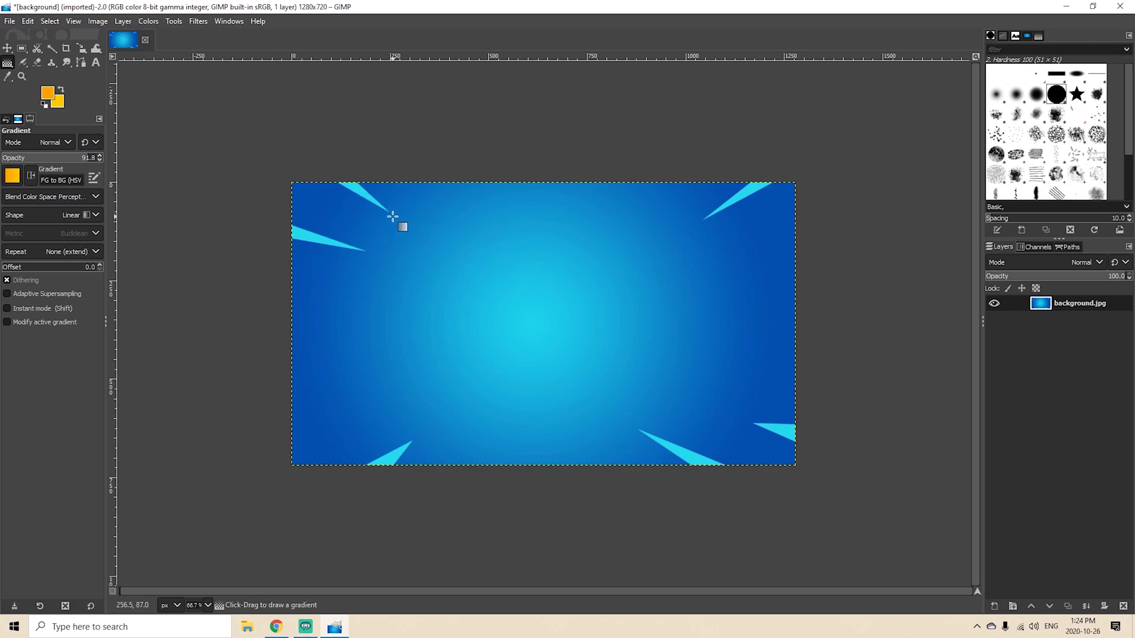
- Scale the image back to 1920 wide, restoring 1920×1080
click(95, 22)
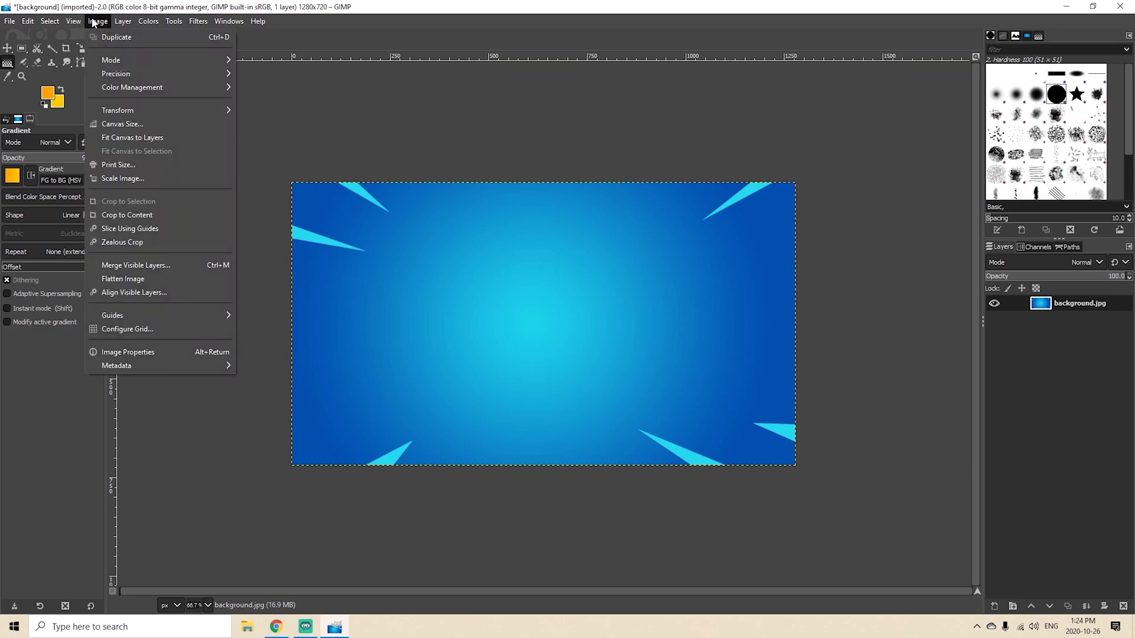
click(123, 178)
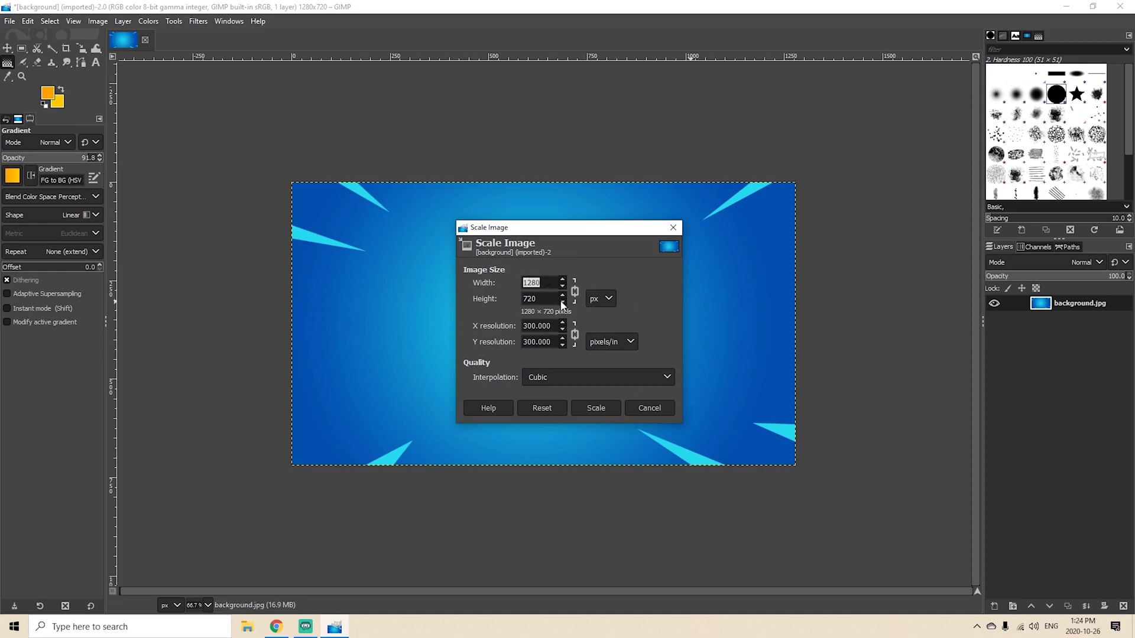
text(1920)
key(Return)
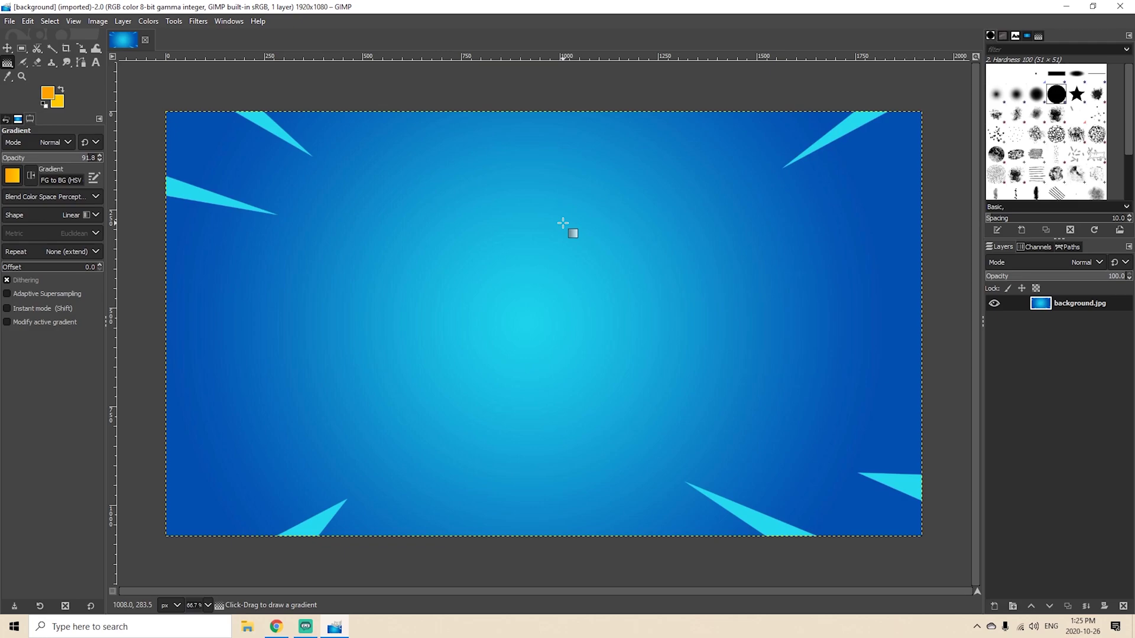
- Unlink the chain and scale the image to width 1500, keeping height 1080
click(174, 22)
mouse_move(98, 20)
click(123, 178)
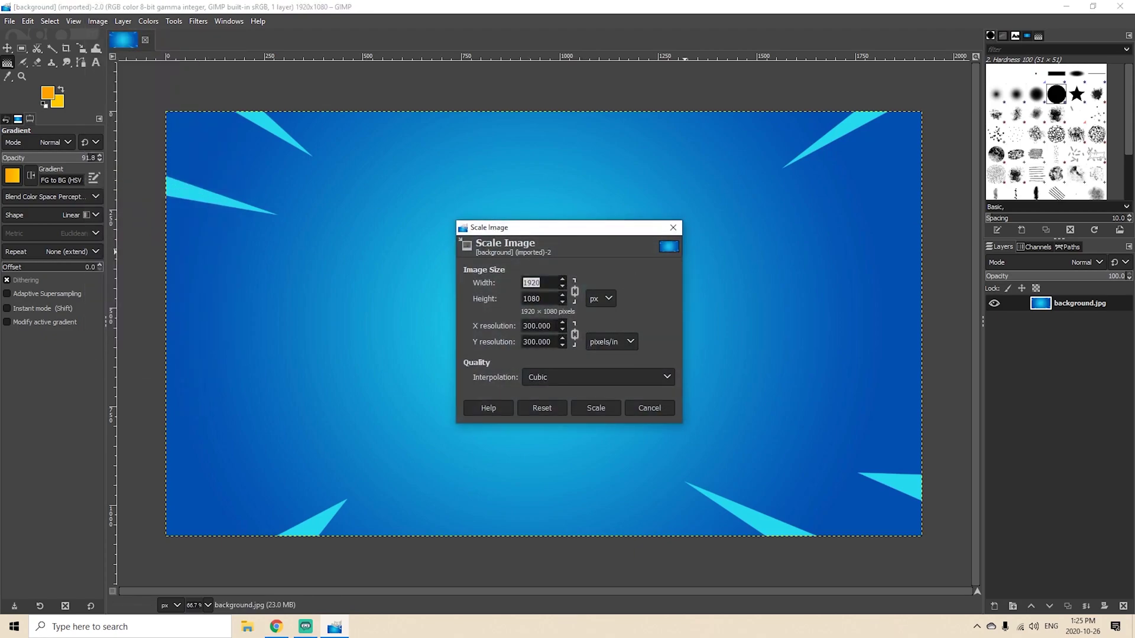
drag(554, 234, 677, 193)
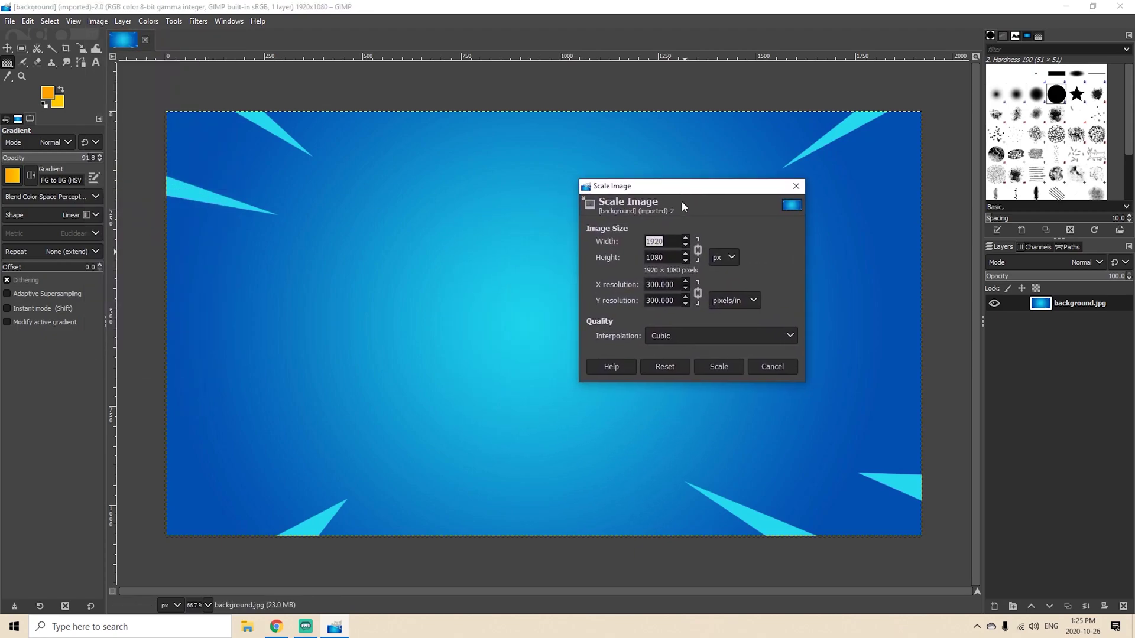
click(698, 253)
double_click(654, 241)
text(1500)
click(718, 367)
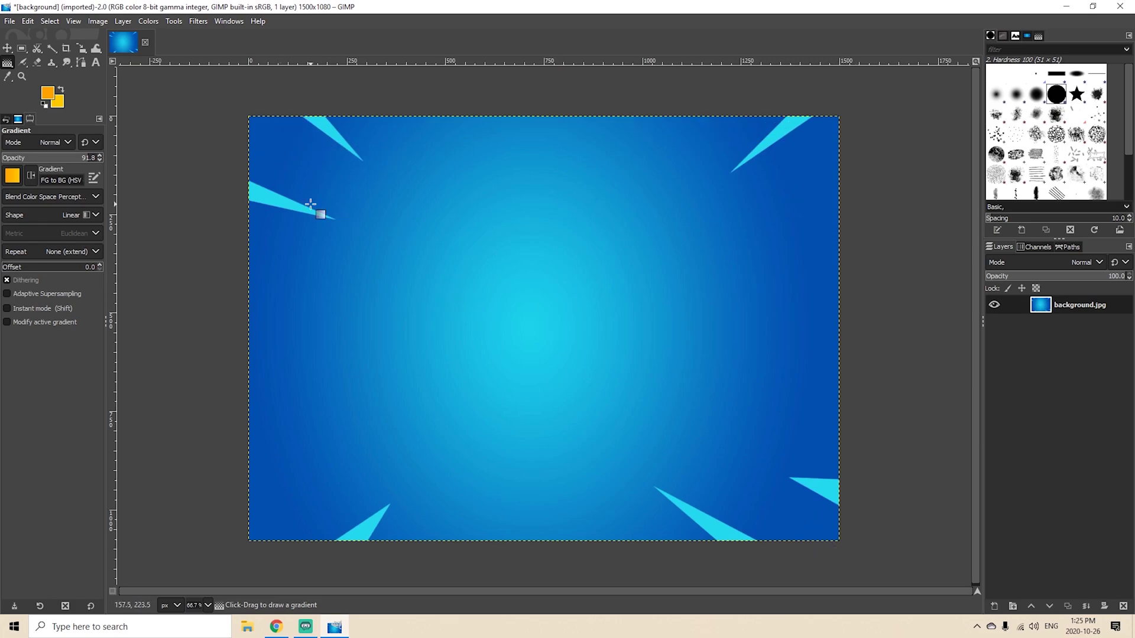
- Undo the 1500-wide rescale, then freely scale the background layer to 1925×1085 to fill the canvas
click(27, 21)
click(45, 35)
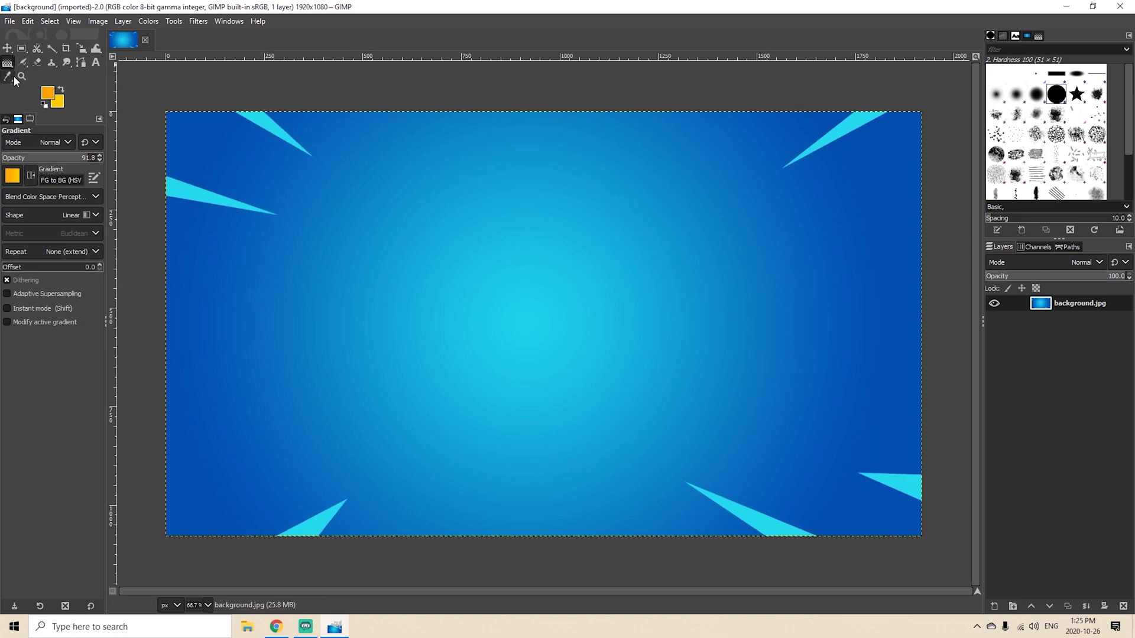
key(shift+s)
click(401, 258)
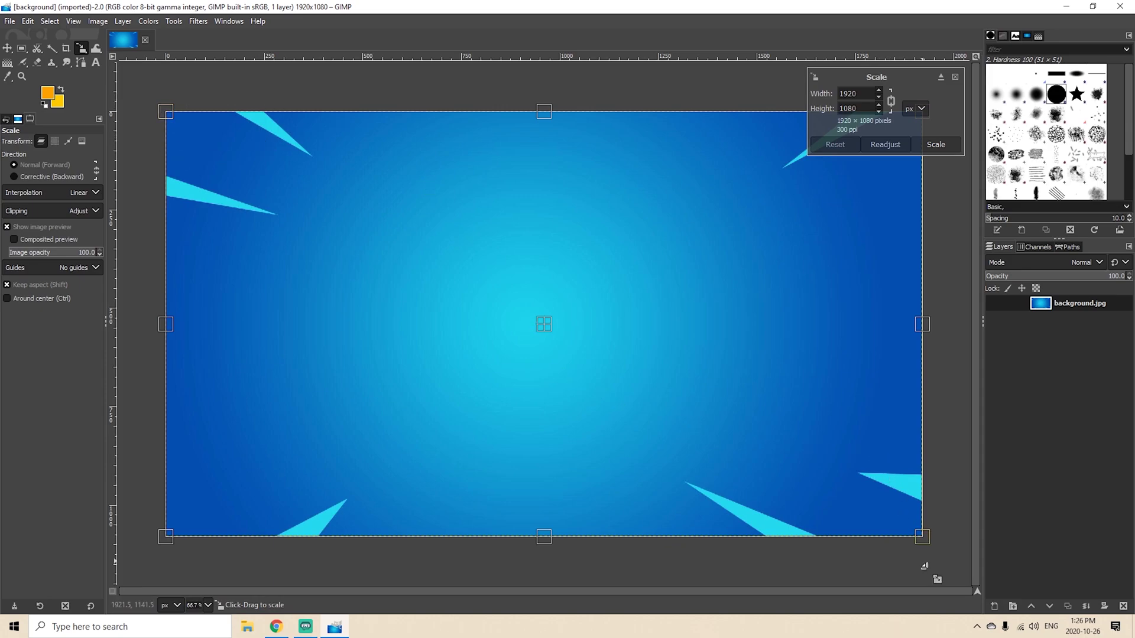
mouse_move(919, 534)
mouse_down()
mouse_move(950, 556)
mouse_move(721, 429)
mouse_move(863, 516)
mouse_move(975, 559)
mouse_move(665, 452)
mouse_move(883, 542)
mouse_move(623, 436)
mouse_move(884, 545)
mouse_move(598, 451)
mouse_move(879, 538)
mouse_move(745, 464)
mouse_move(908, 553)
mouse_up()
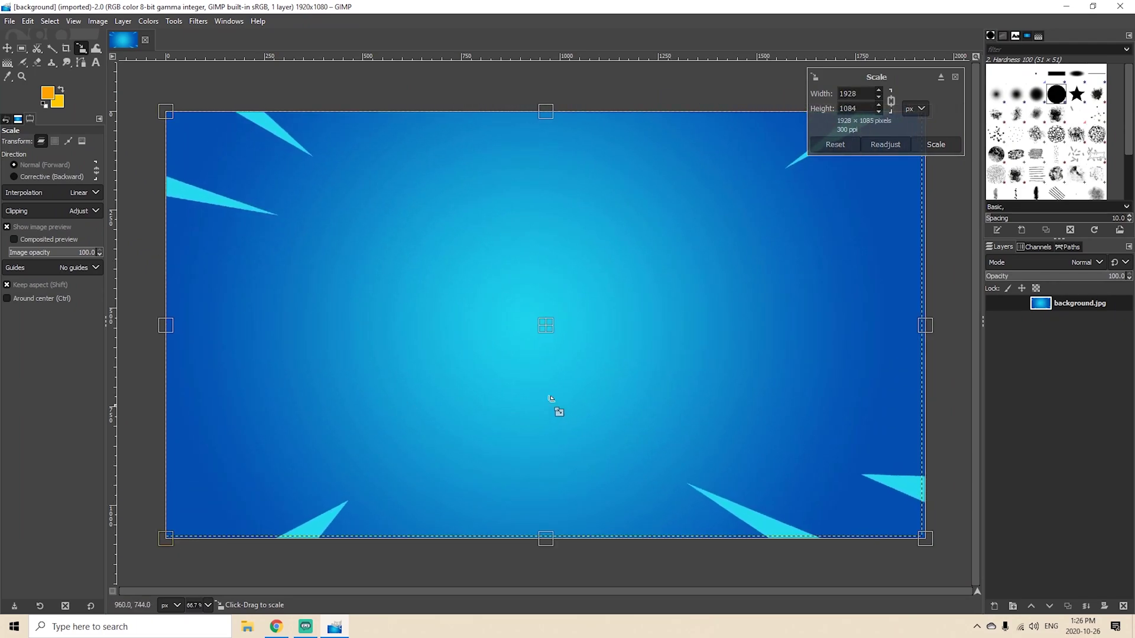
click(892, 101)
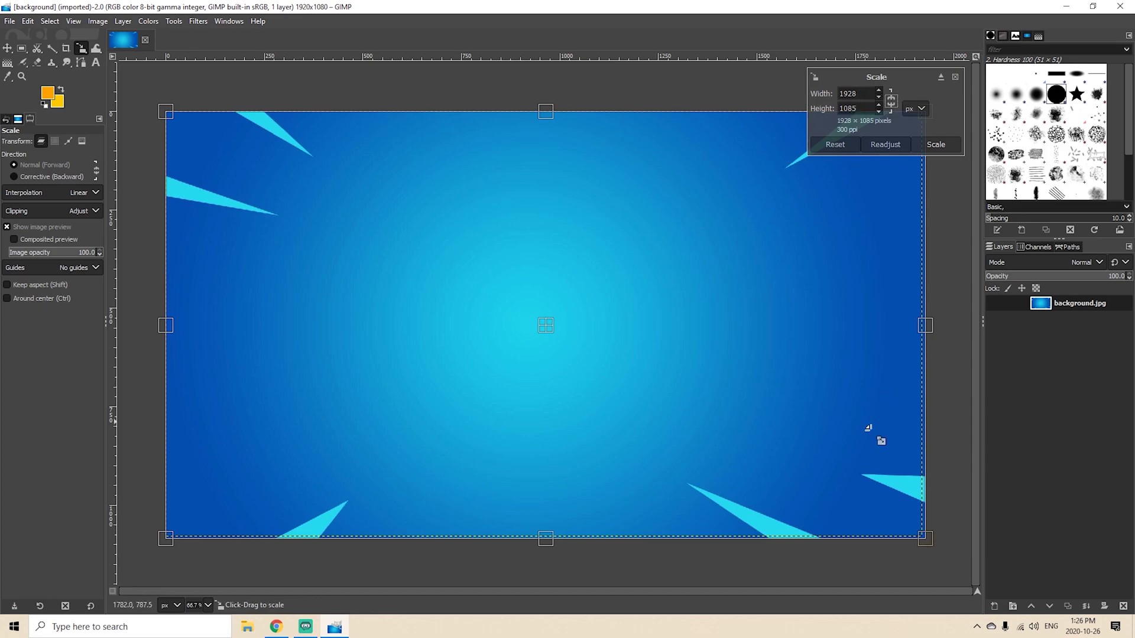
mouse_move(934, 544)
mouse_down()
mouse_move(935, 502)
mouse_move(836, 466)
mouse_move(551, 451)
mouse_move(506, 286)
mouse_move(413, 213)
mouse_move(375, 426)
mouse_move(618, 329)
mouse_move(689, 405)
mouse_move(727, 426)
mouse_move(434, 405)
mouse_move(606, 409)
mouse_move(851, 508)
mouse_move(946, 579)
mouse_move(924, 538)
mouse_up()
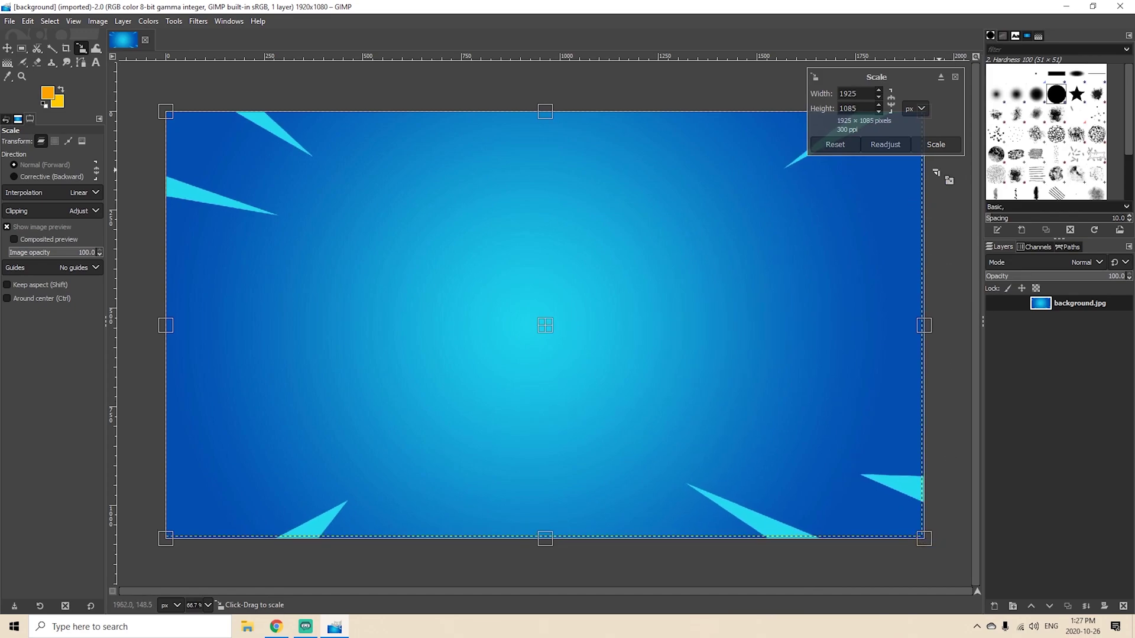
click(956, 78)
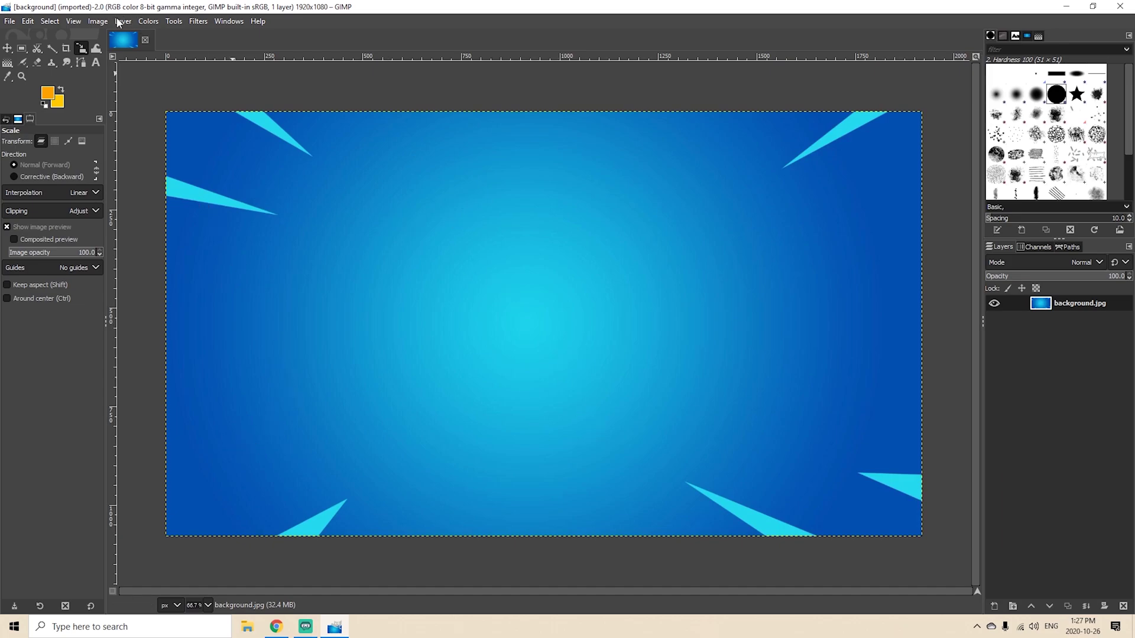
- Open gimp logo.png as a new layer above the blue background
click(97, 22)
mouse_move(126, 23)
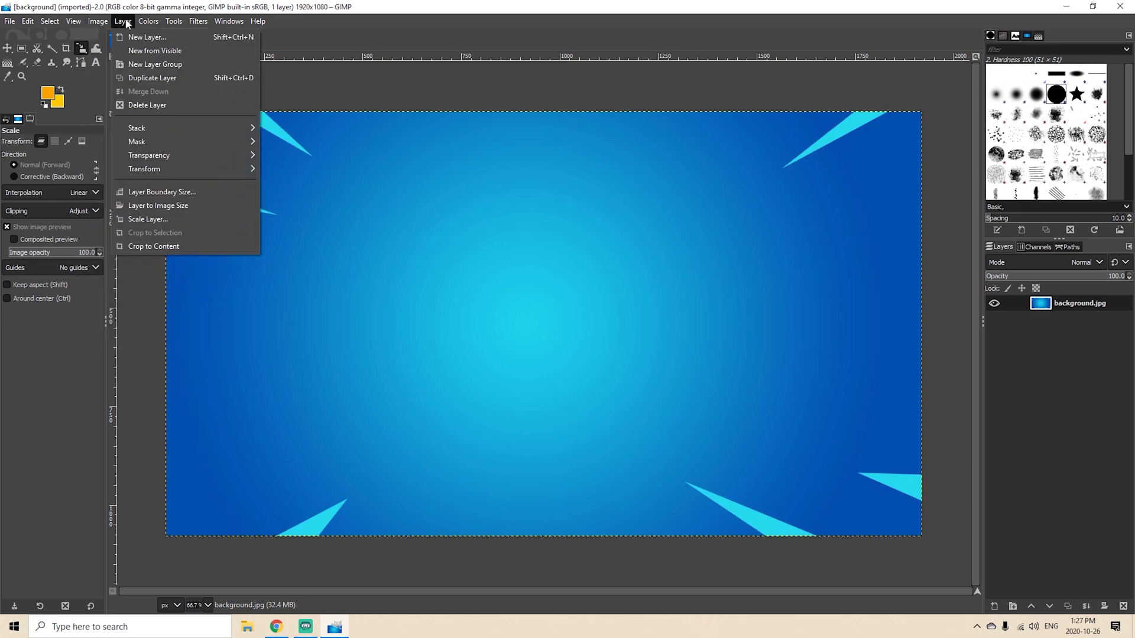
mouse_move(10, 23)
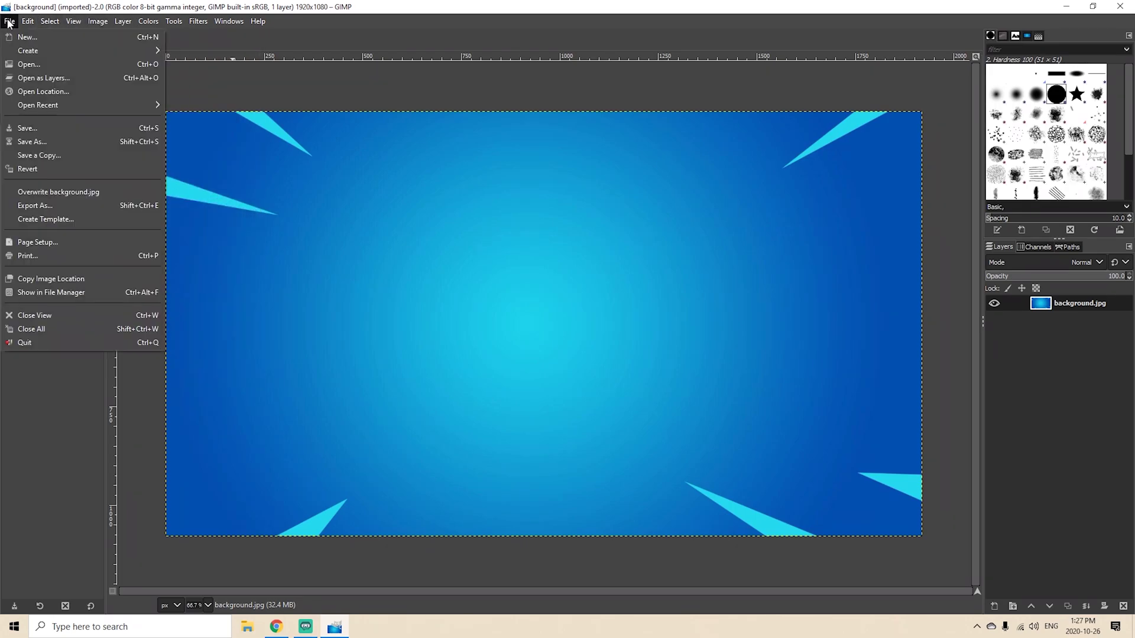
click(35, 79)
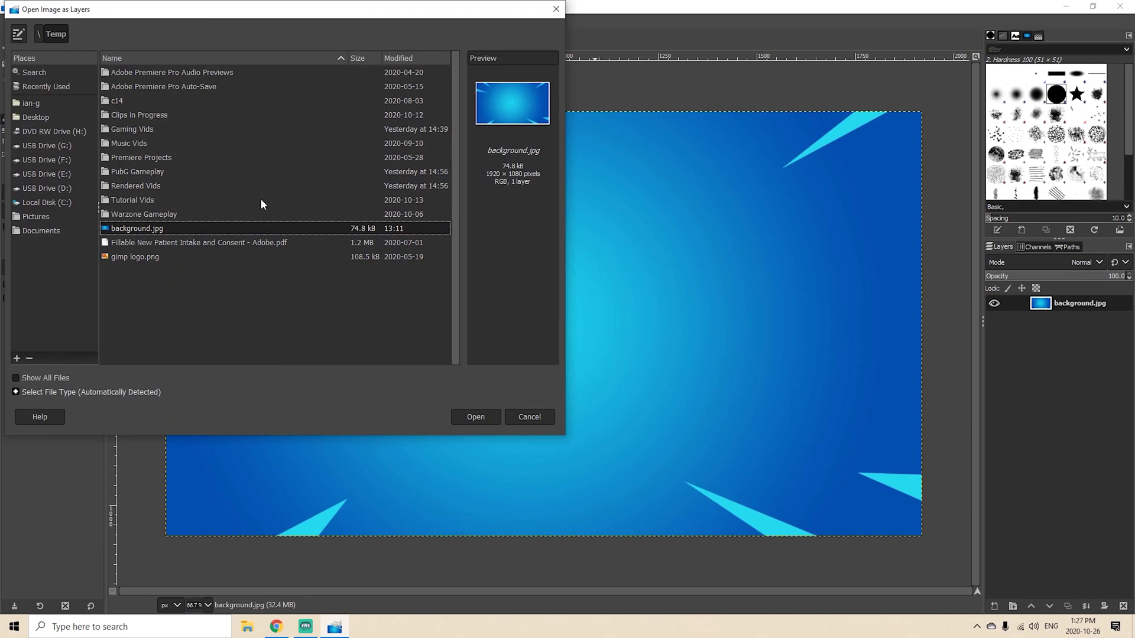
click(143, 258)
click(473, 417)
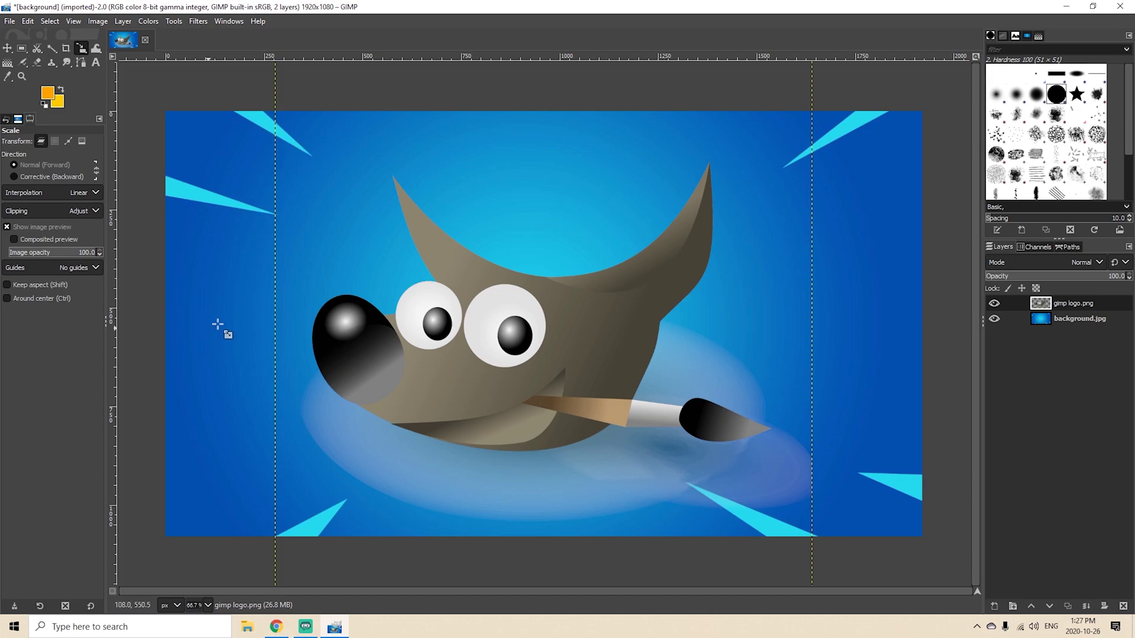
- Scale the logo layer by dragging its top-left corner, previewing 1354×1485 pixels
click(99, 21)
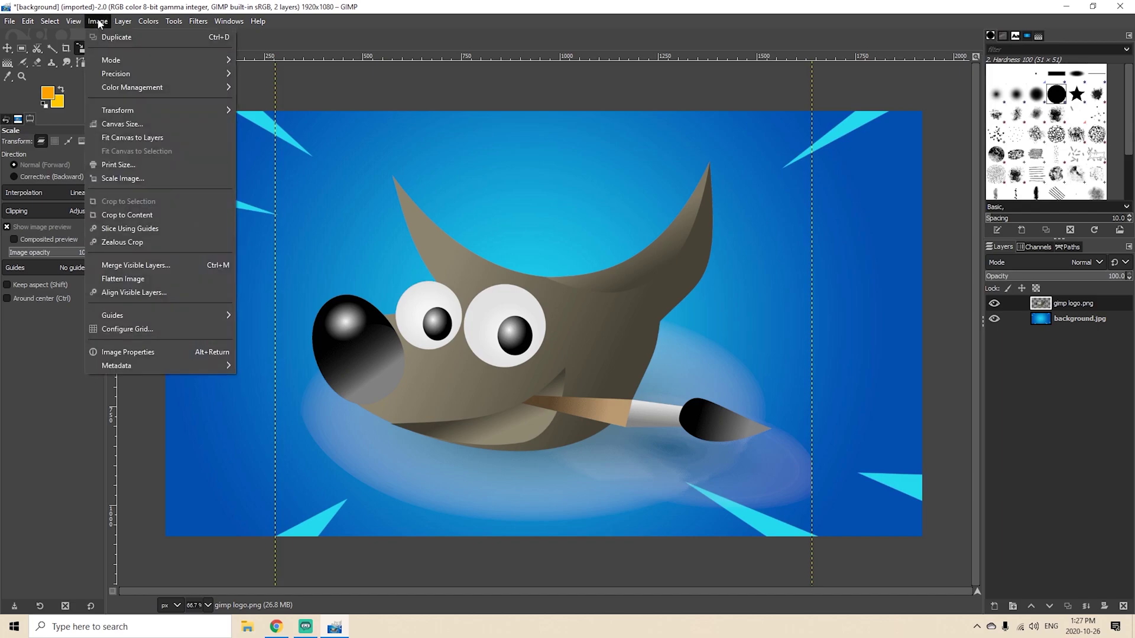
click(98, 22)
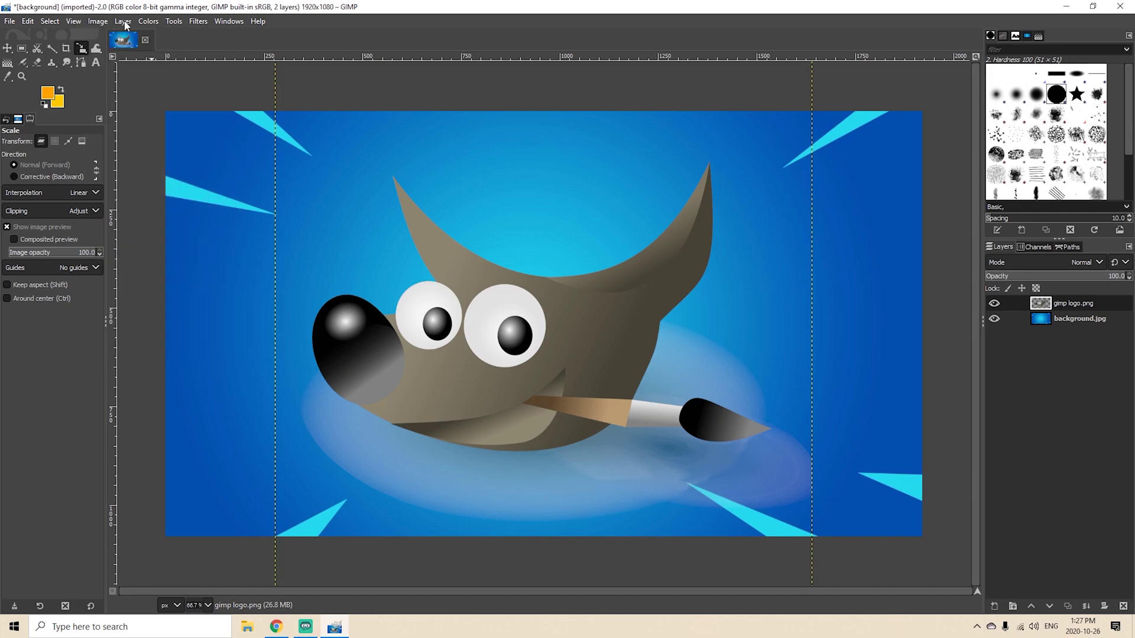
click(125, 23)
click(124, 23)
click(125, 23)
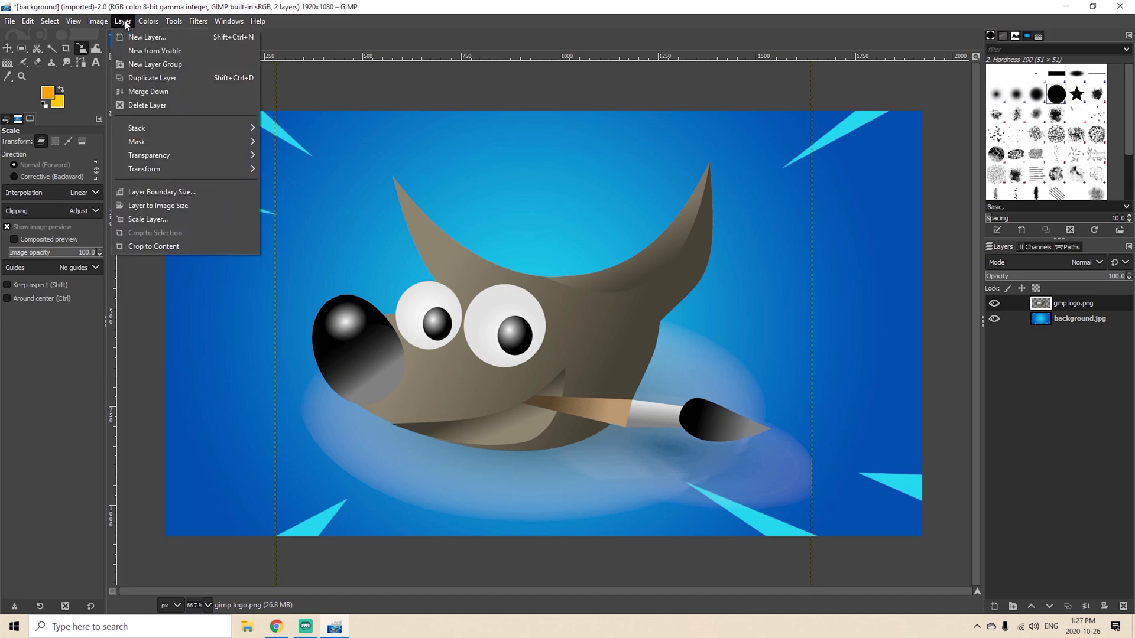
click(153, 220)
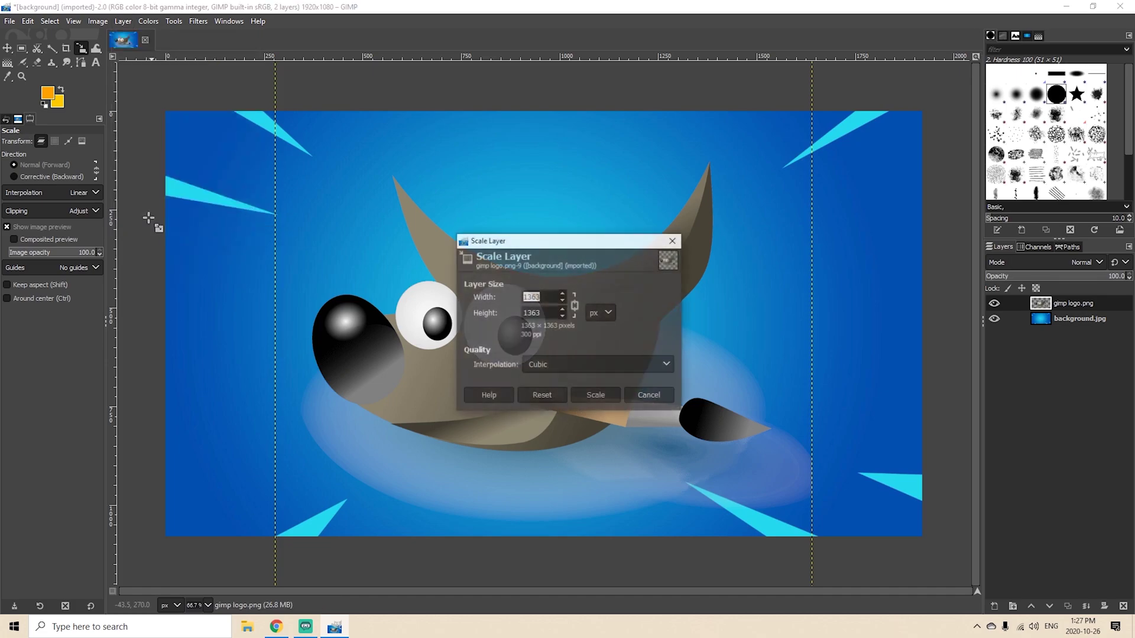
drag(581, 244, 824, 123)
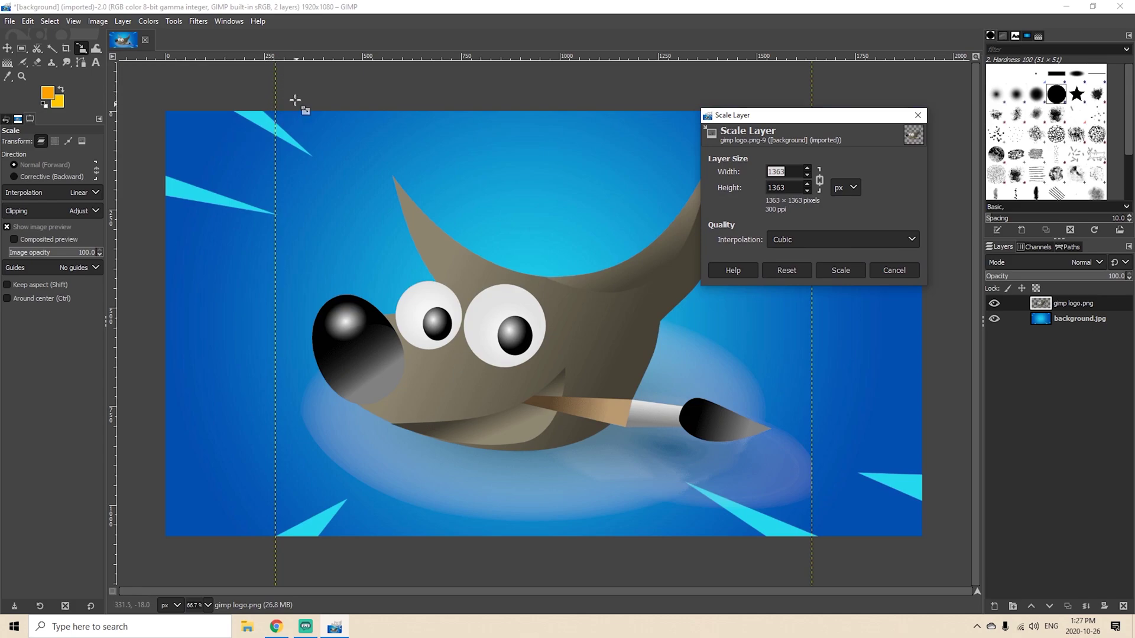
click(275, 107)
drag(275, 107, 278, 55)
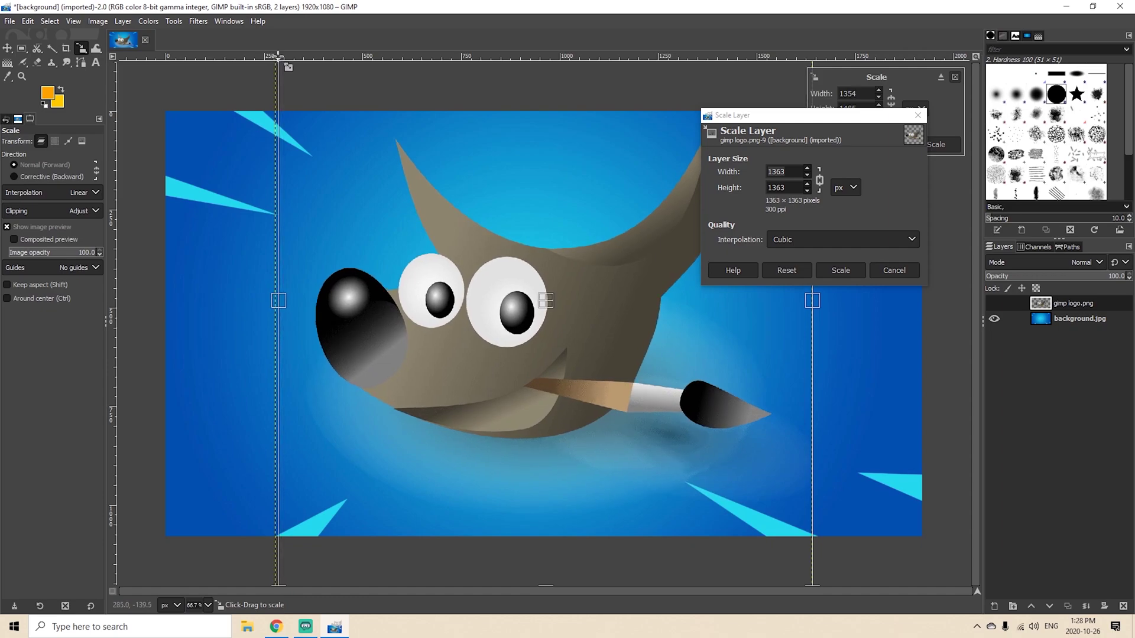
click(846, 274)
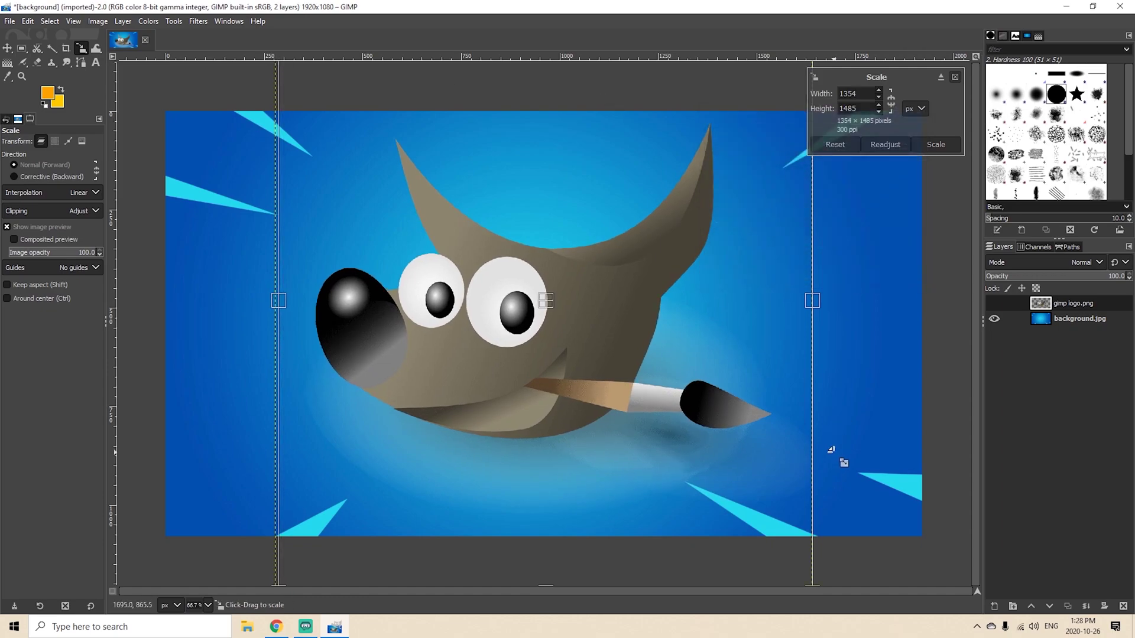
- Drag the logo layer slightly down-right with the Move tool, then reselect the Scale tool
click(7, 48)
mouse_move(565, 292)
mouse_down()
mouse_move(592, 319)
mouse_move(575, 299)
mouse_up()
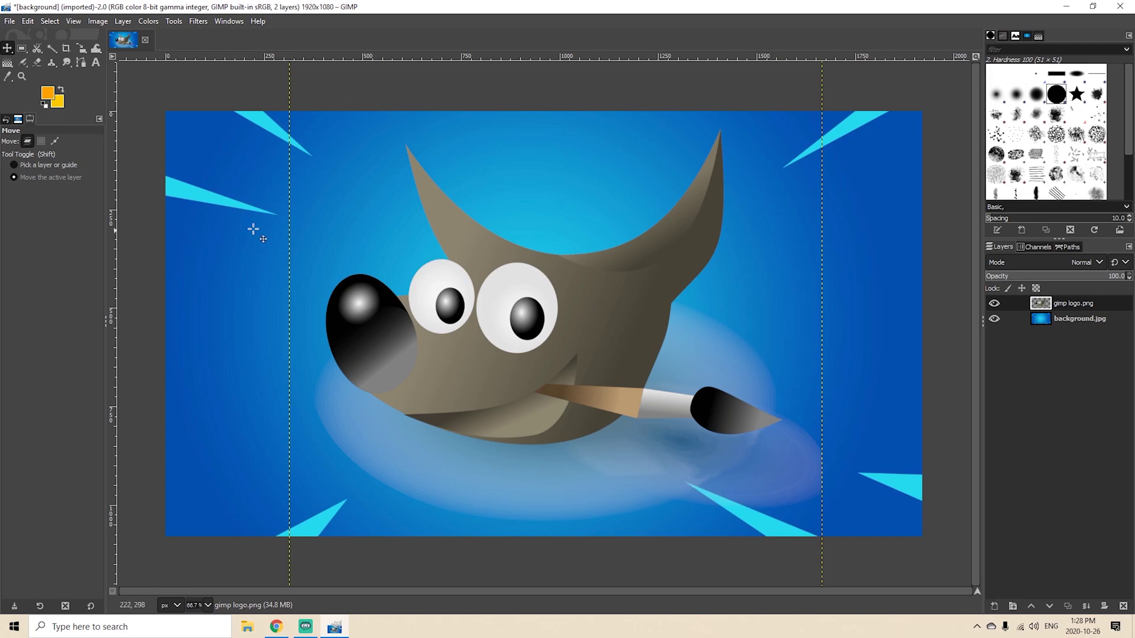
click(82, 49)
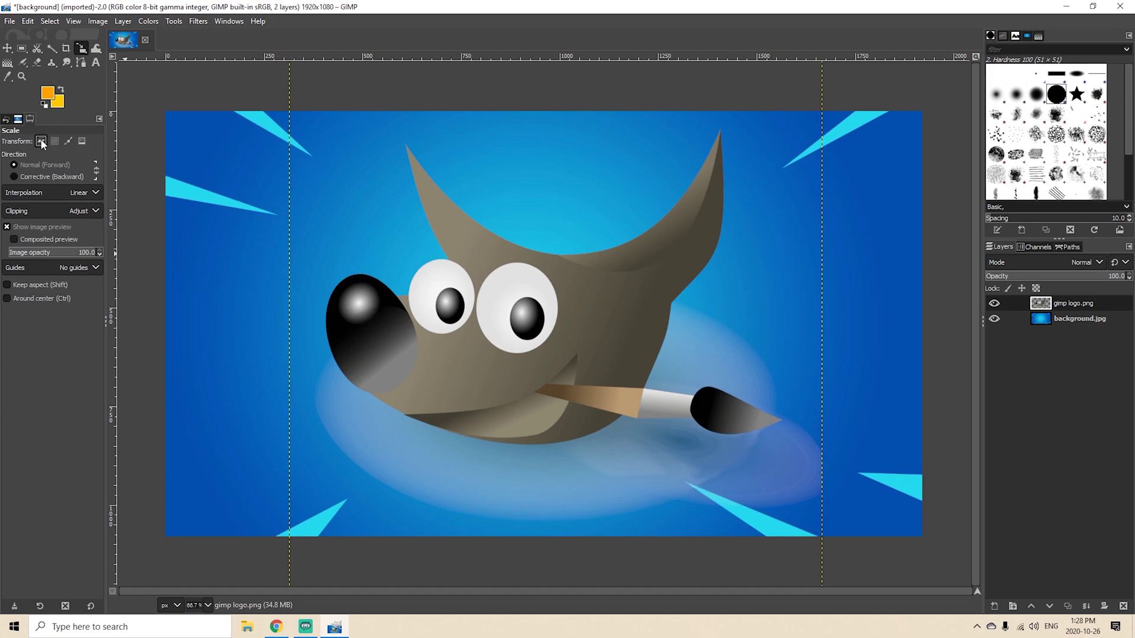
- Scale the logo layer down to 1129×1152 with Transform set to Layer, then move it right
click(82, 143)
mouse_move(861, 499)
mouse_down()
mouse_move(616, 293)
mouse_move(753, 499)
mouse_move(527, 413)
mouse_move(844, 493)
mouse_move(732, 431)
mouse_move(892, 525)
mouse_move(876, 507)
mouse_up()
click(40, 142)
drag(291, 102, 380, 223)
click(10, 51)
drag(587, 407, 699, 322)
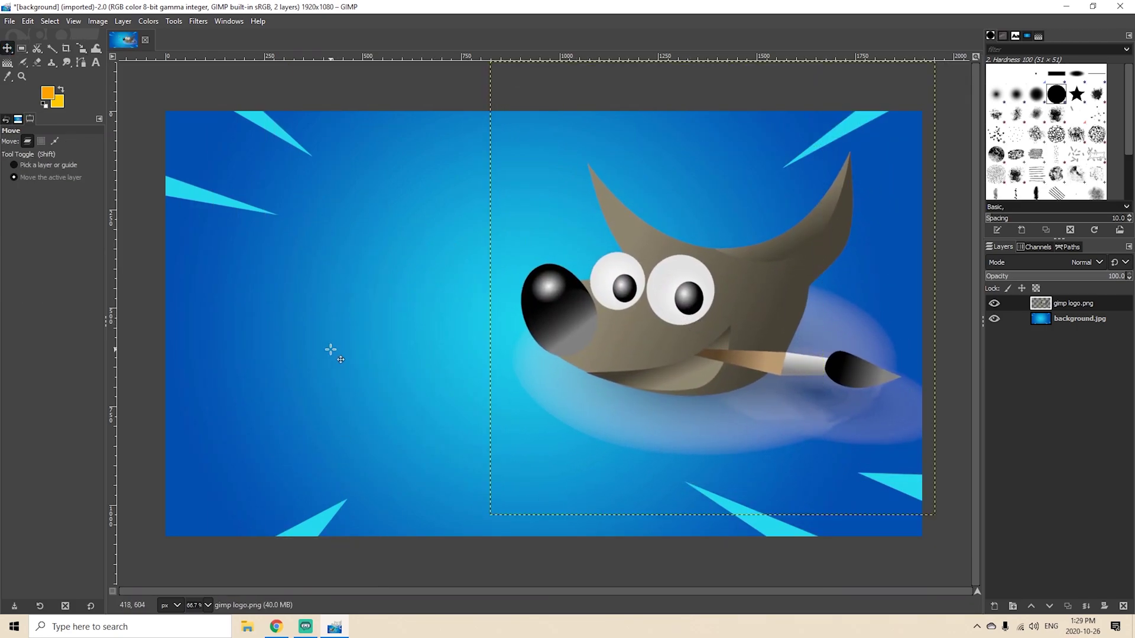